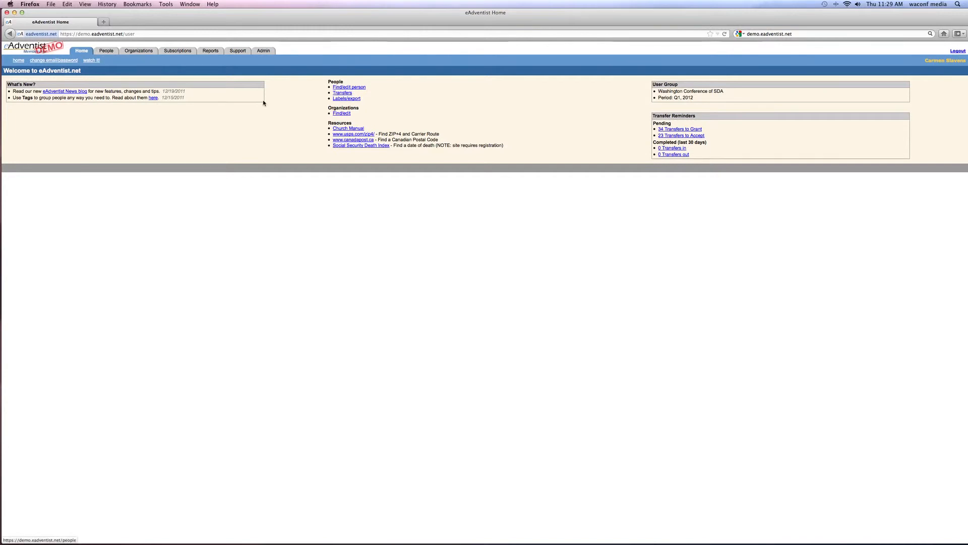
In Find/edit person, search by the person's last name and first initial, with member status '- Any status -'.
{"action": "left_click", "coordinate": [344, 89]}
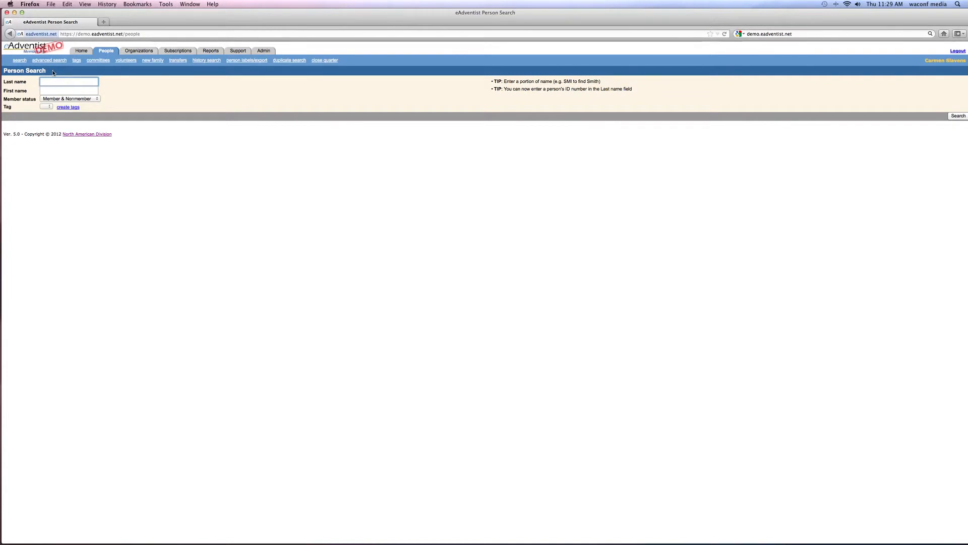
{"action": "left_click", "coordinate": [117, 92]}
{"action": "left_click", "coordinate": [65, 89]}
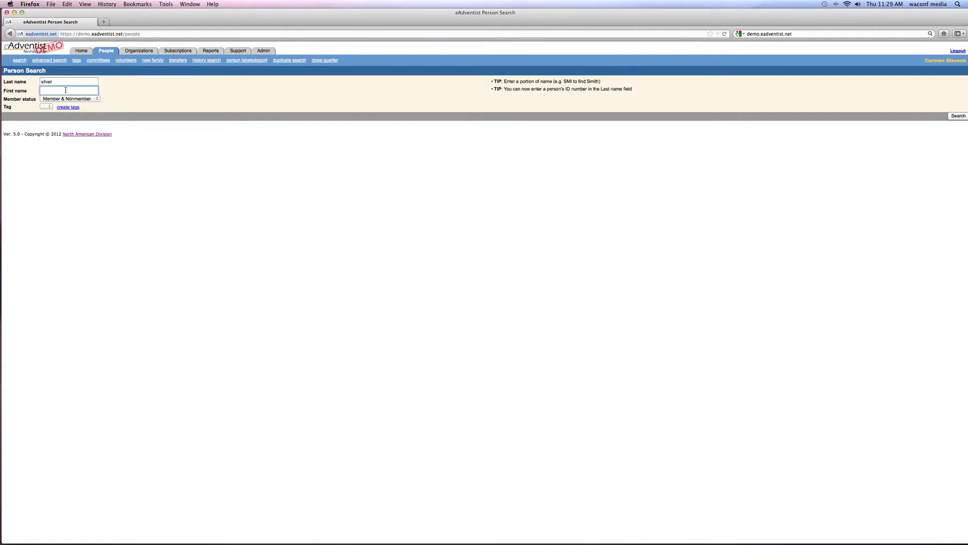
{"action": "type", "text": "j"}
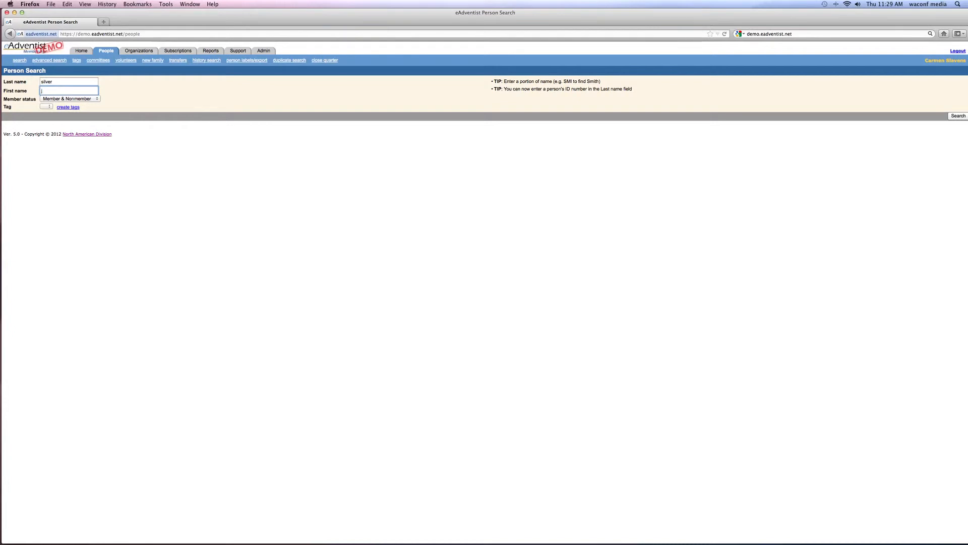
{"action": "left_click", "coordinate": [97, 100]}
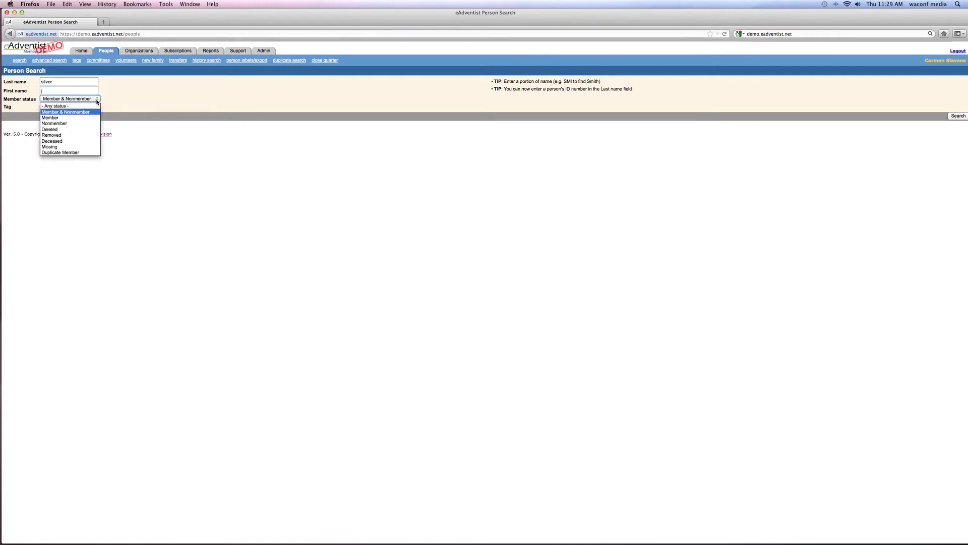
{"action": "left_click", "coordinate": [72, 107]}
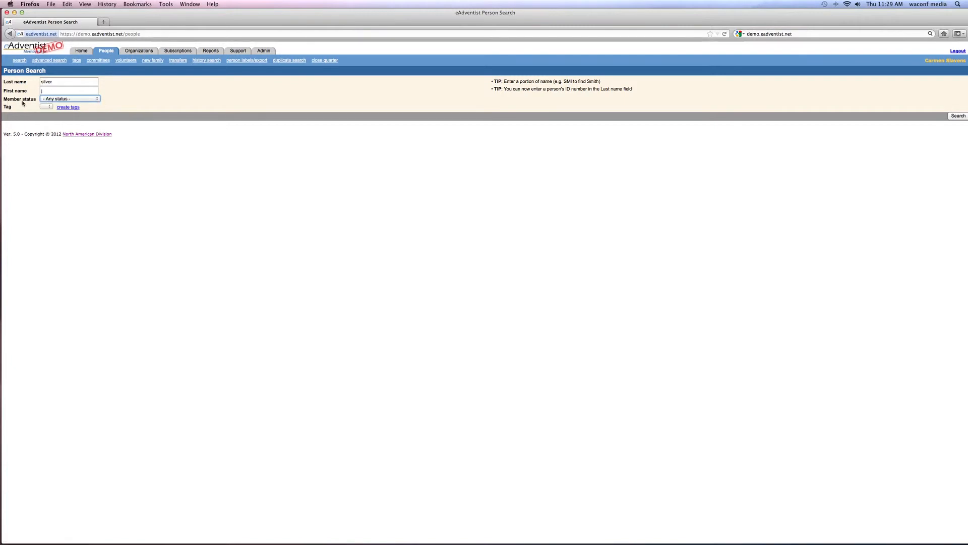
Run the search, which finds 0 records, then clear the first-name initial.
{"action": "left_click", "coordinate": [98, 101]}
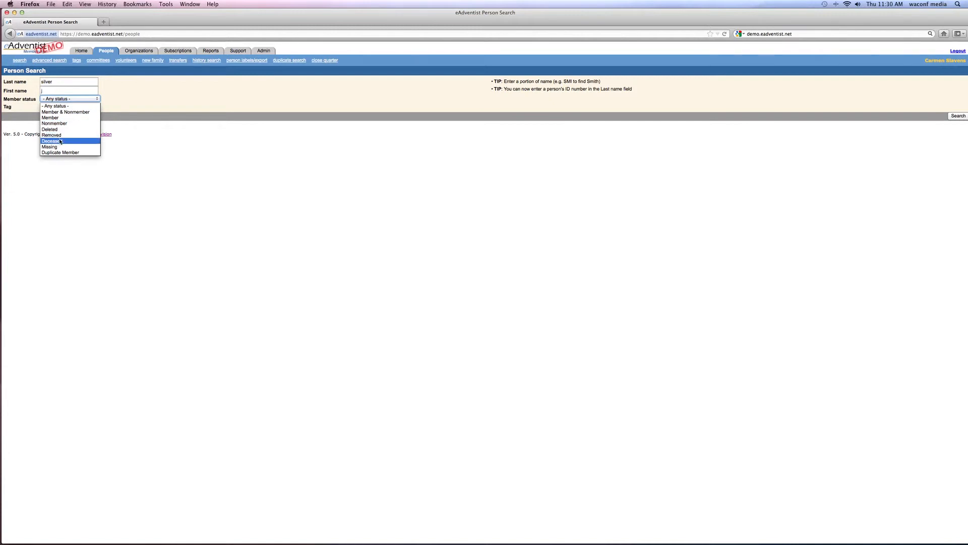
{"action": "left_click", "coordinate": [119, 99]}
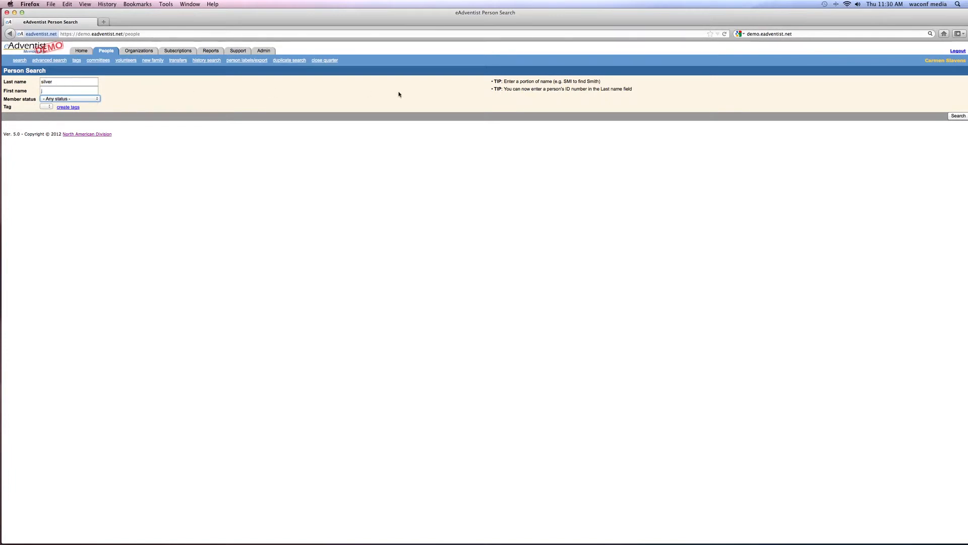
{"action": "left_click", "coordinate": [955, 118]}
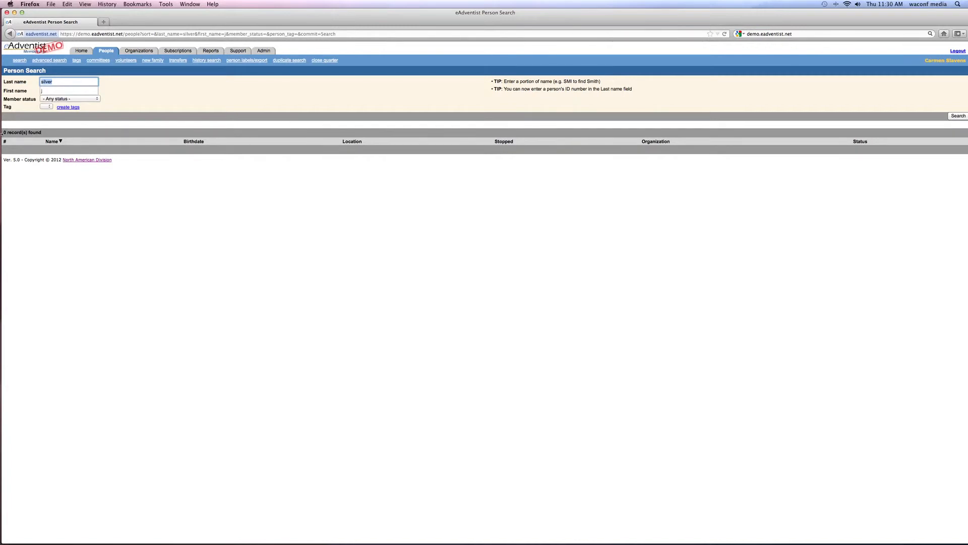
{"action": "left_click", "coordinate": [43, 91]}
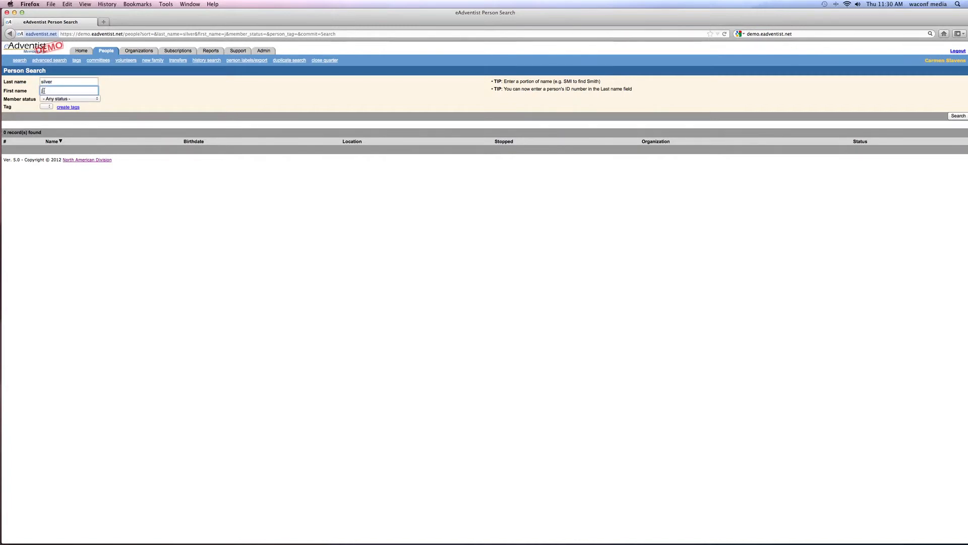
{"action": "key", "text": "BackSpace"}
Rerun the search on last name only, listing 5 matching people across three churches.
{"action": "left_click", "coordinate": [957, 116]}
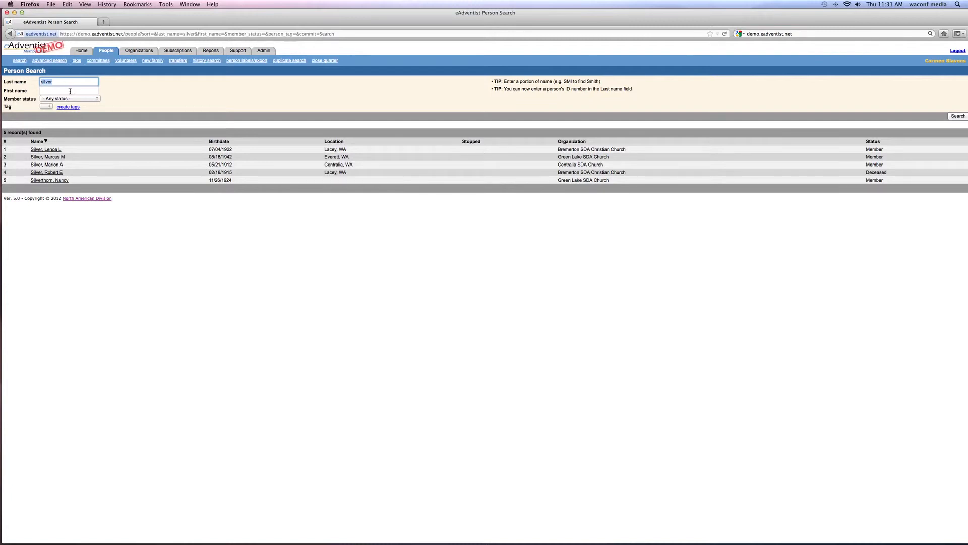
Start a new family person record and enter the person's last and first names.
{"action": "left_click", "coordinate": [148, 62]}
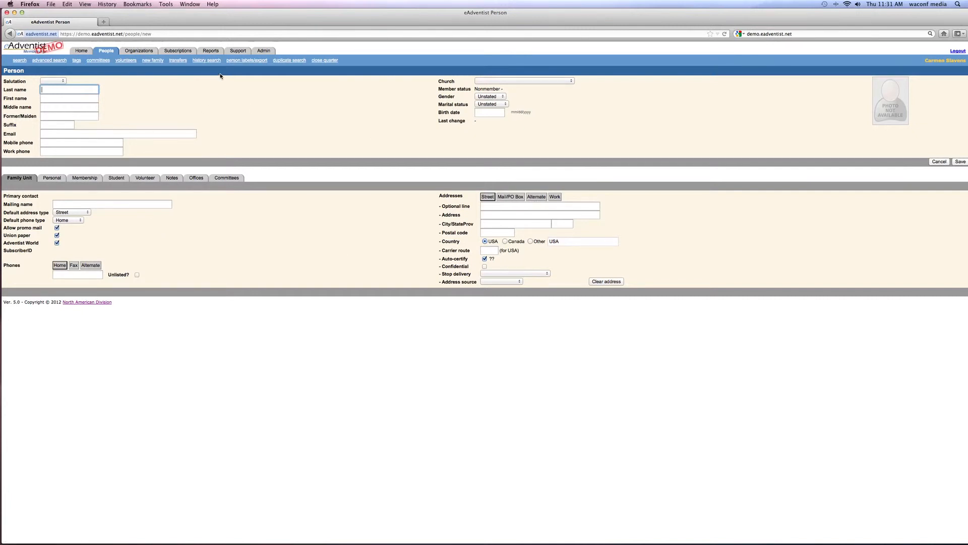
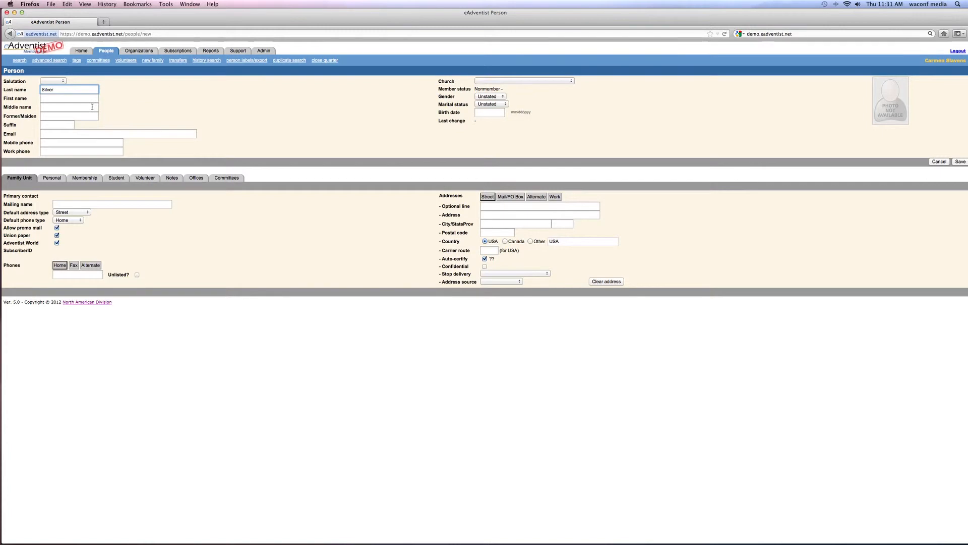
{"action": "left_click", "coordinate": [73, 100]}
{"action": "type", "text": "Hy"}
{"action": "key", "text": "BackSpace"}
{"action": "key", "text": "BackSpace"}
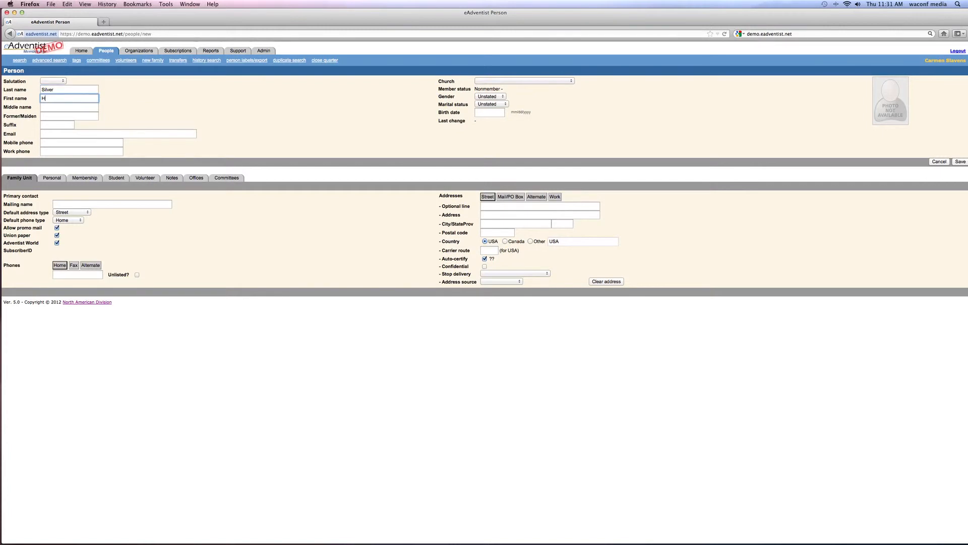
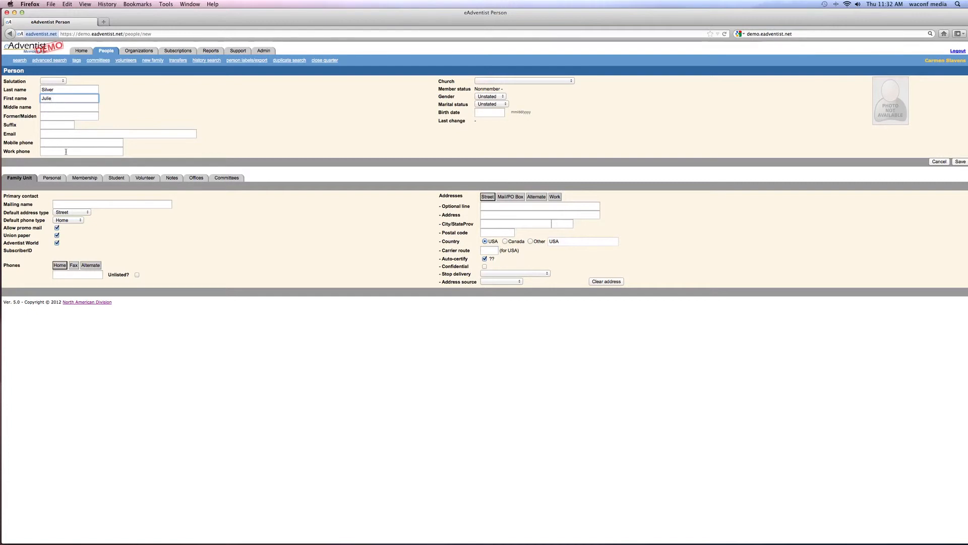
{"action": "left_click", "coordinate": [571, 81]}
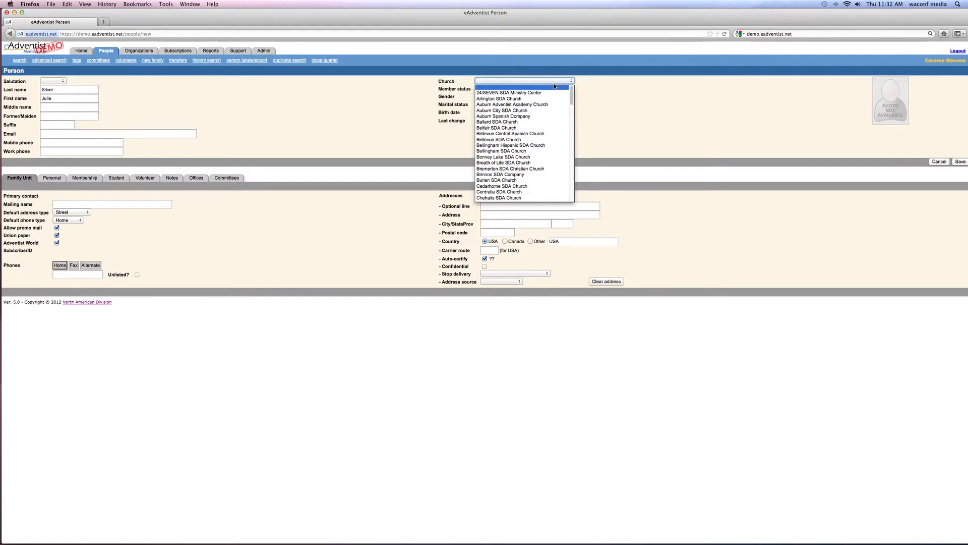
{"action": "left_click", "coordinate": [505, 104]}
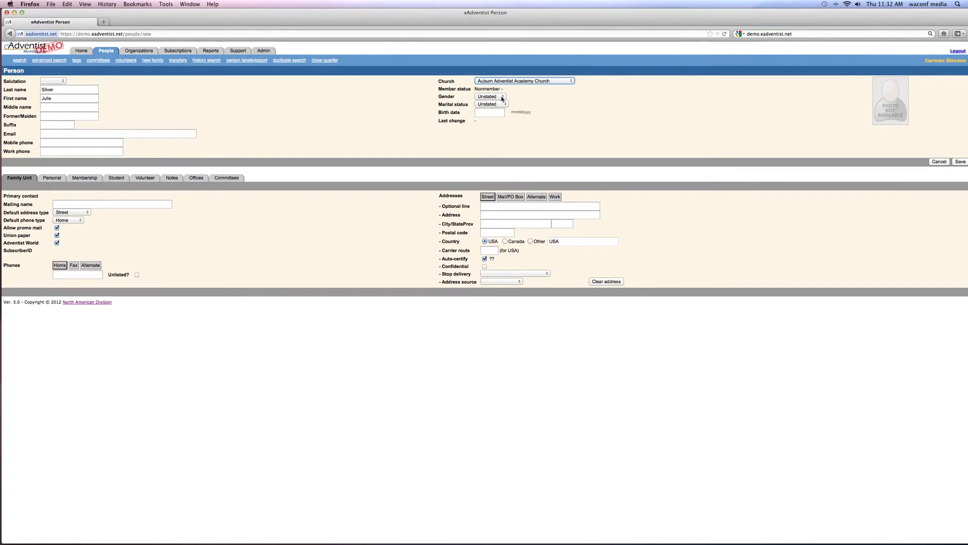
{"action": "left_click", "coordinate": [503, 97]}
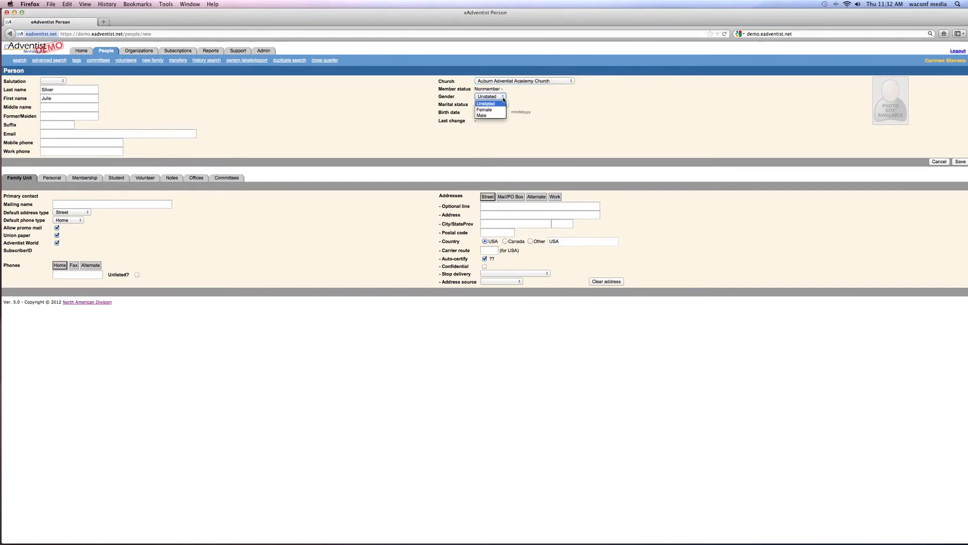
{"action": "left_click", "coordinate": [489, 109]}
{"action": "left_click", "coordinate": [506, 105]}
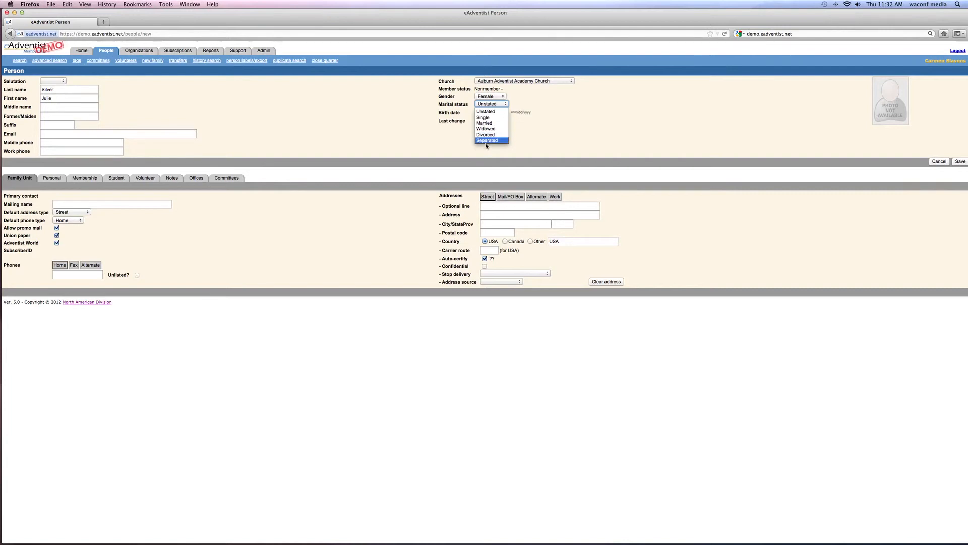
{"action": "left_click", "coordinate": [487, 119]}
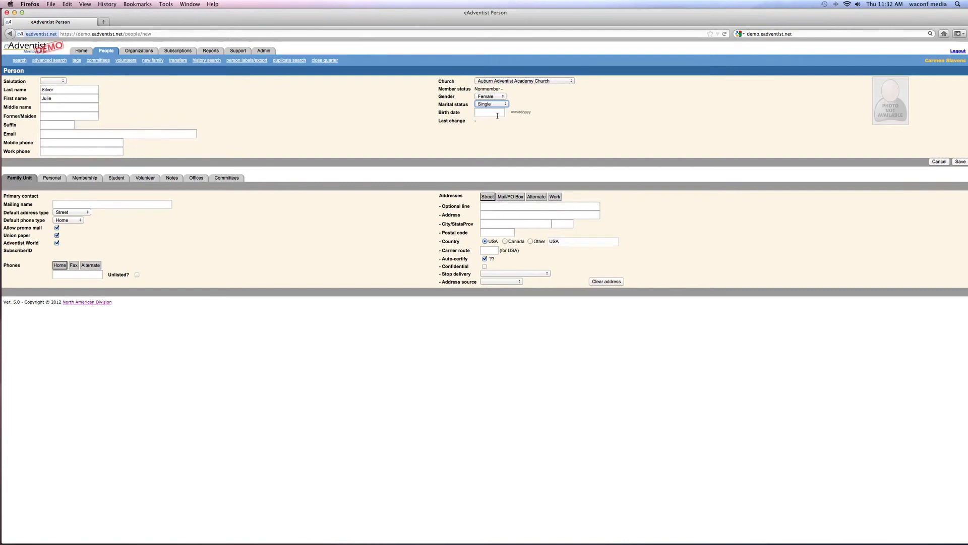
{"action": "left_click", "coordinate": [489, 116]}
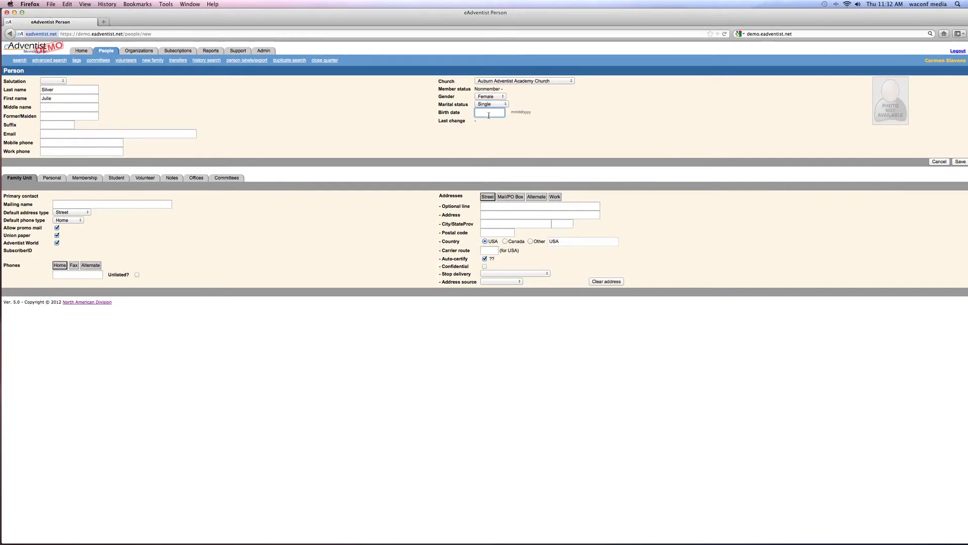
{"action": "type", "text": "5/5"}
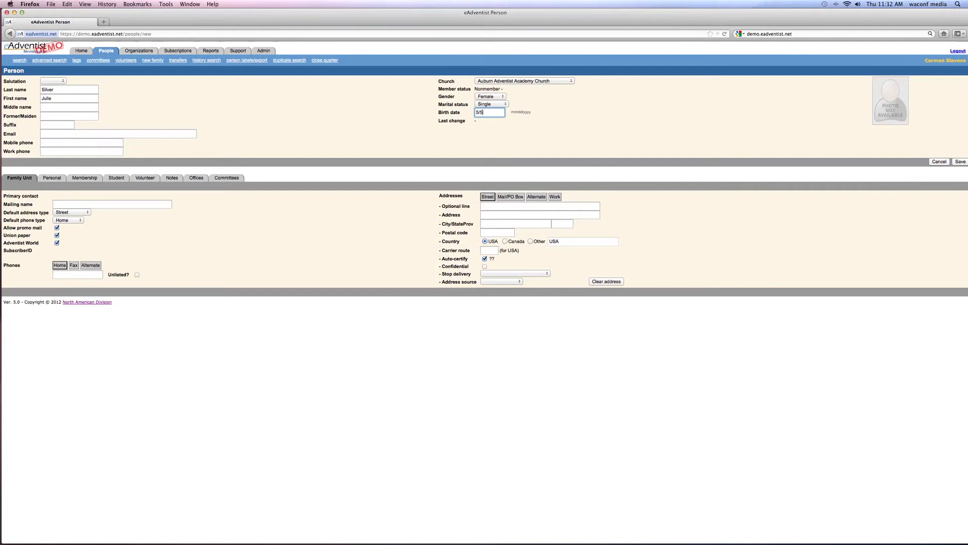
{"action": "type", "text": "/79"}
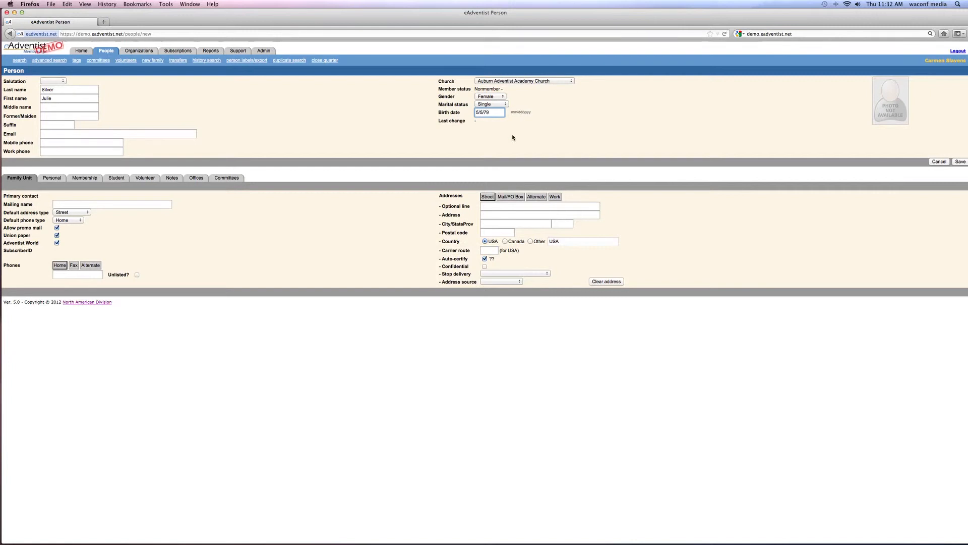
Enter the person's street address, city, state and postal code, keeping Union paper mail on.
{"action": "left_click", "coordinate": [489, 215]}
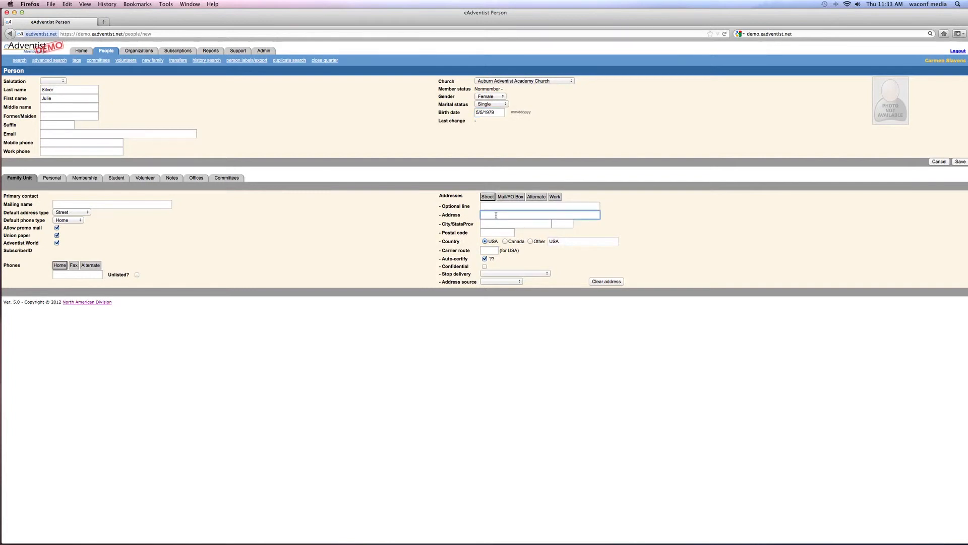
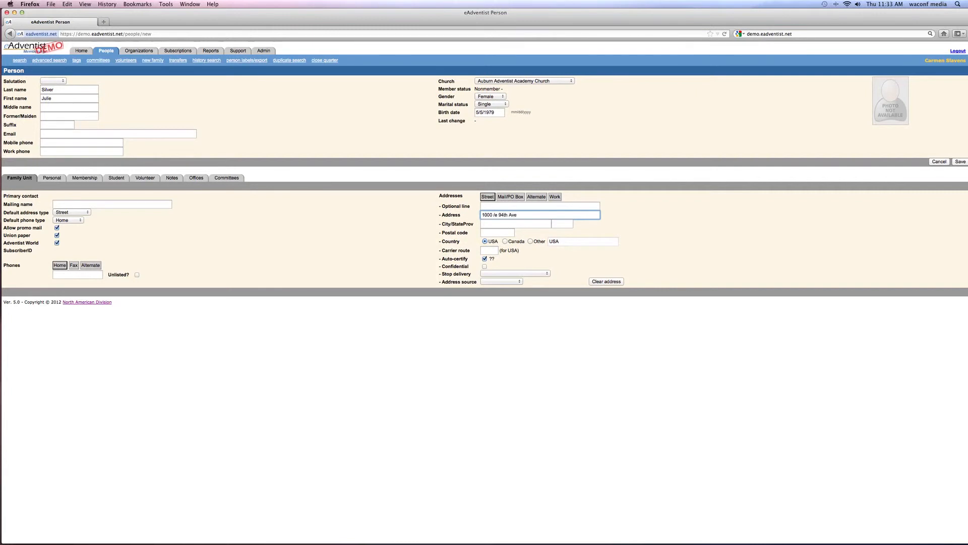
{"action": "key", "text": "Tab"}
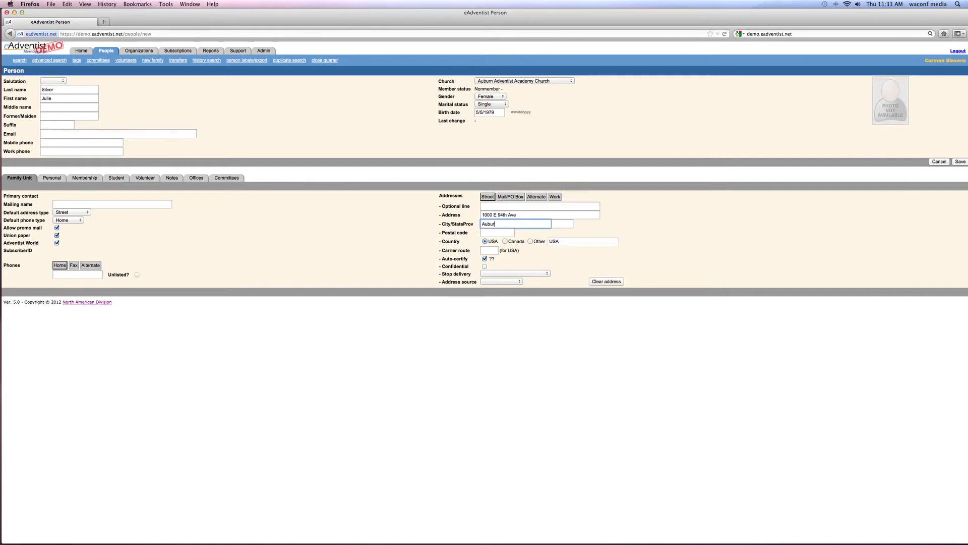
{"action": "key", "text": "Tab"}
{"action": "key", "text": "Tab"}
{"action": "left_click", "coordinate": [57, 235]}
Enter the person's home phone number under Phones.
{"action": "left_click", "coordinate": [73, 276]}
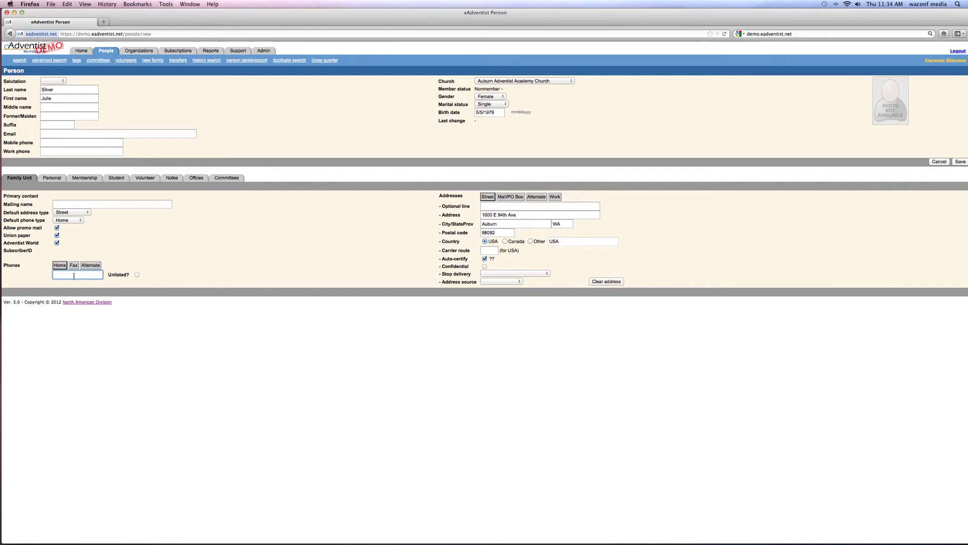
{"action": "type", "text": "206-"}
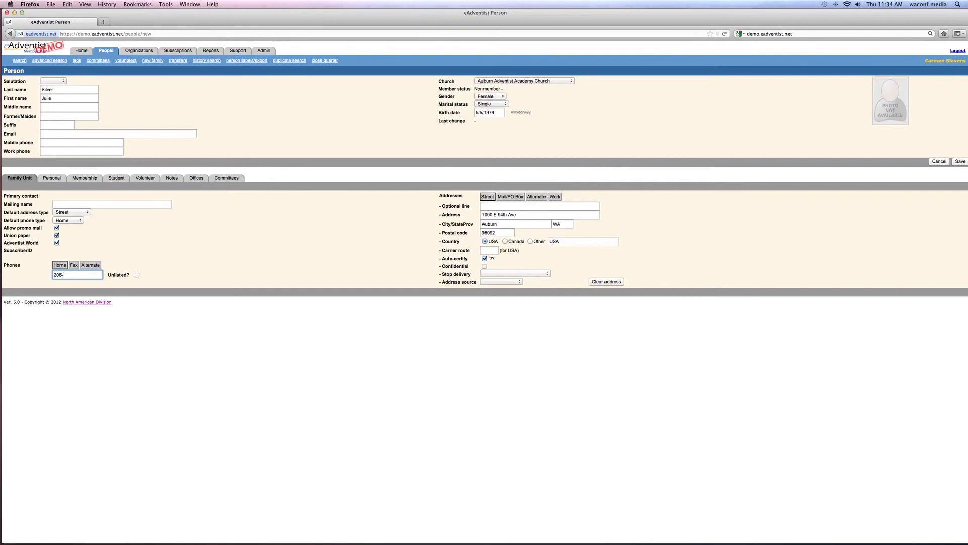
{"action": "type", "text": "555-1212"}
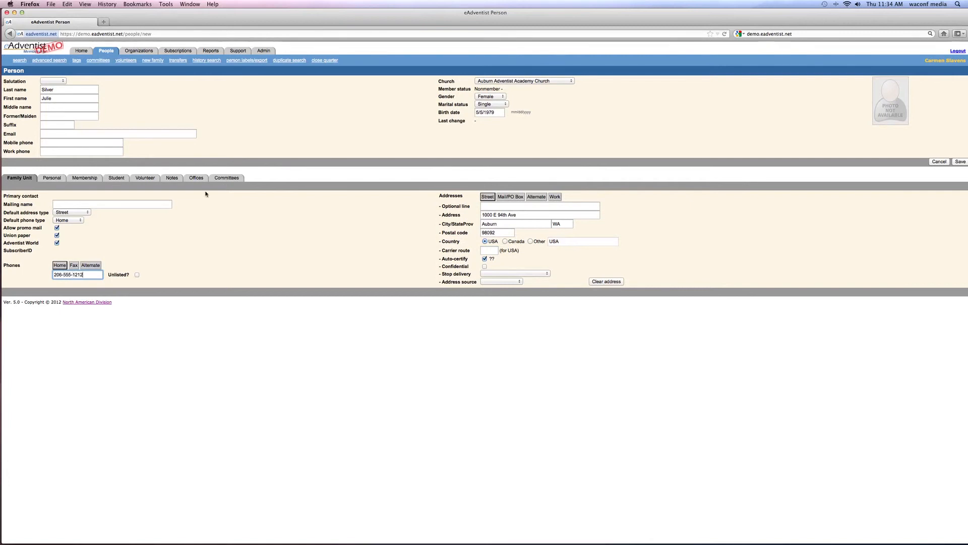
Save the new person record, now shown as a Nonmember profile.
{"action": "left_click", "coordinate": [956, 161]}
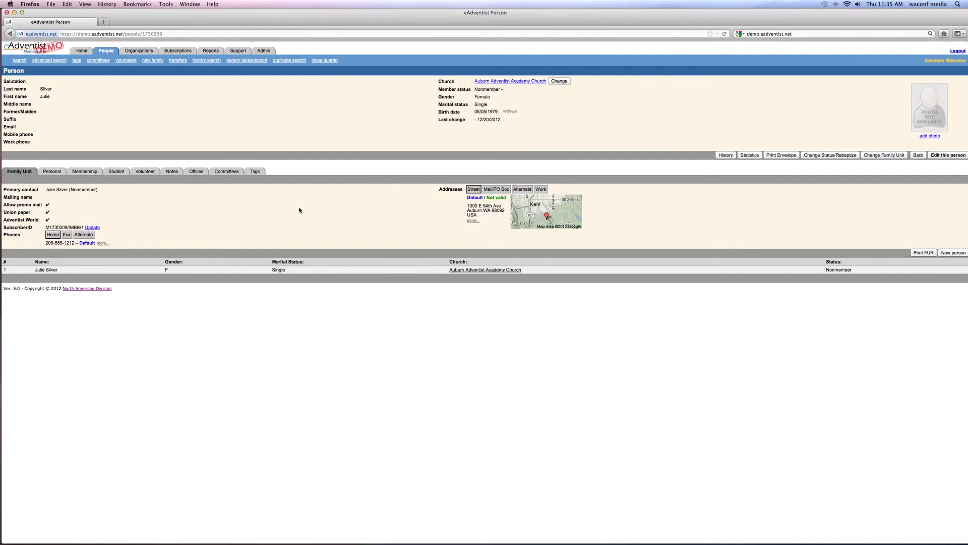
Review the saved record's Personal, Membership, Student and Volunteer tabs.
{"action": "left_click", "coordinate": [49, 173]}
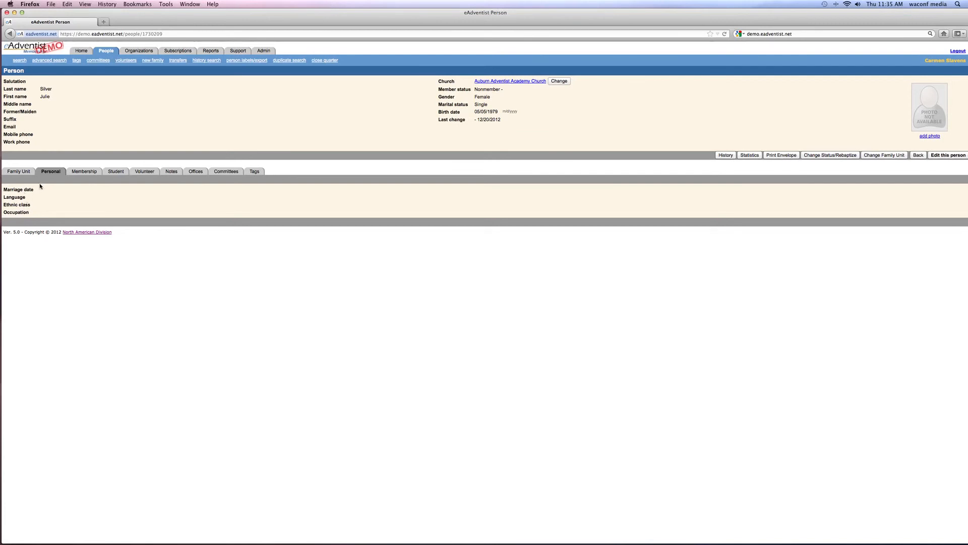
{"action": "left_click", "coordinate": [83, 172]}
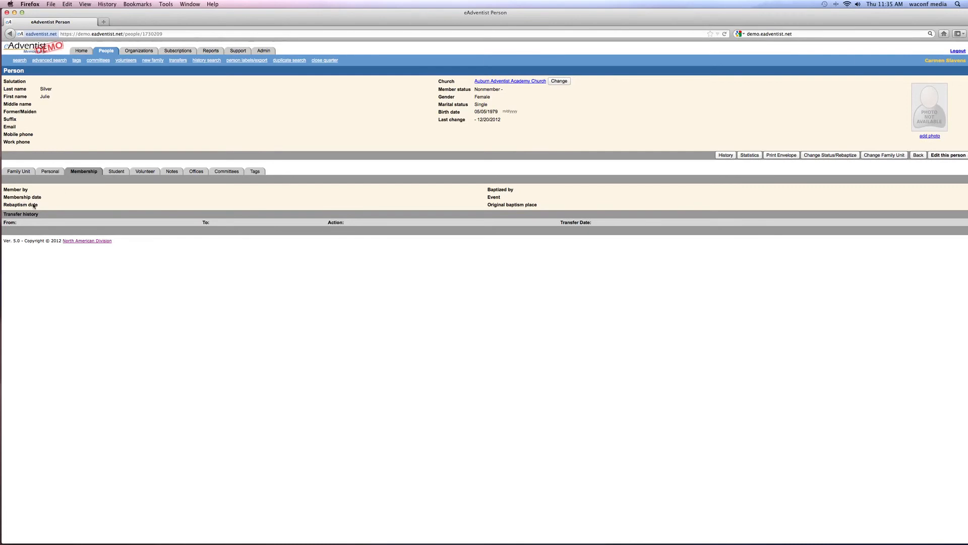
{"action": "left_click", "coordinate": [116, 172]}
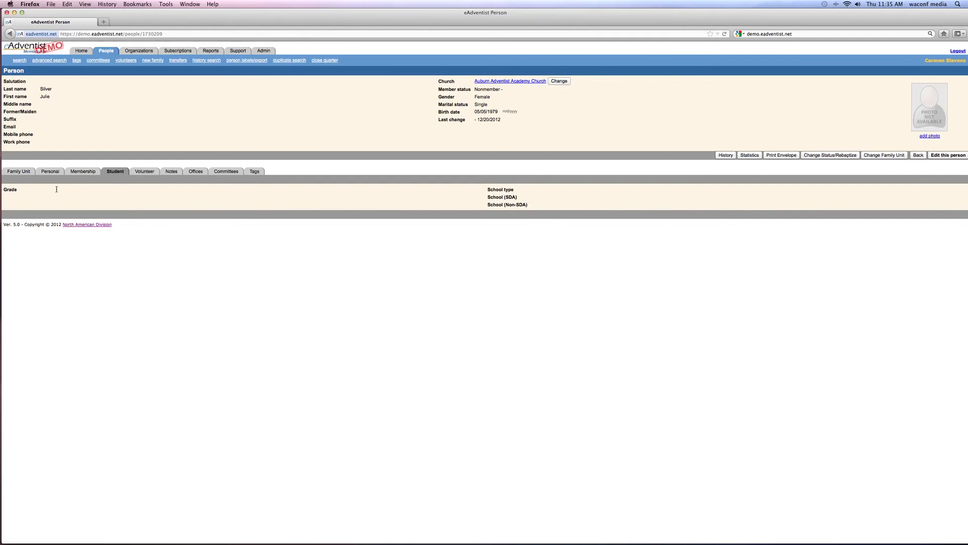
{"action": "left_click", "coordinate": [140, 173]}
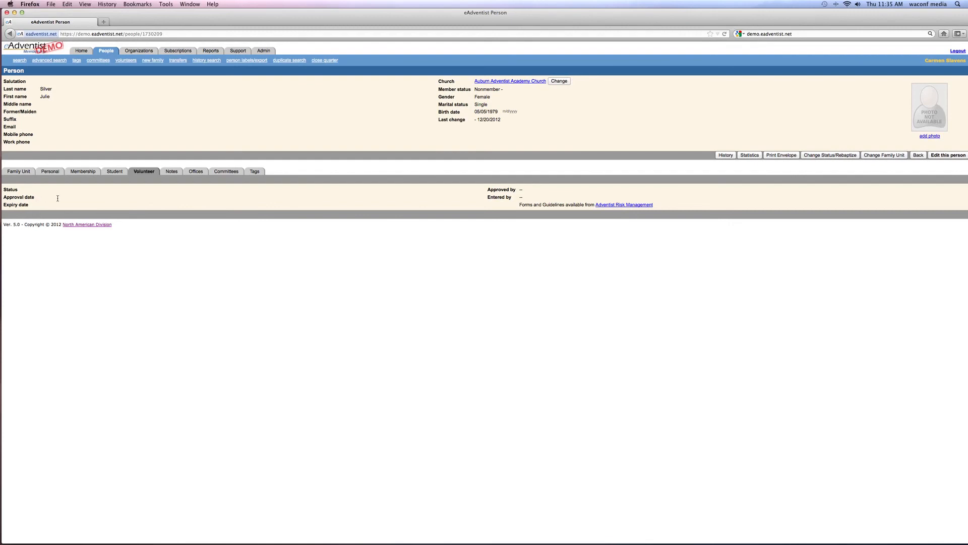
Look through the Notes, Offices, Committees and Tags tabs, then return to Family Unit.
{"action": "left_click", "coordinate": [166, 173]}
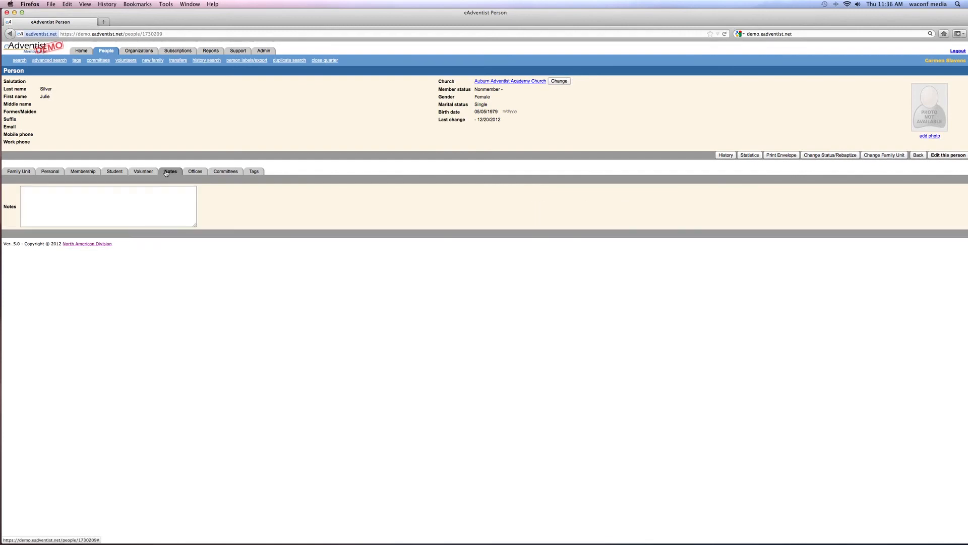
{"action": "left_click", "coordinate": [29, 196]}
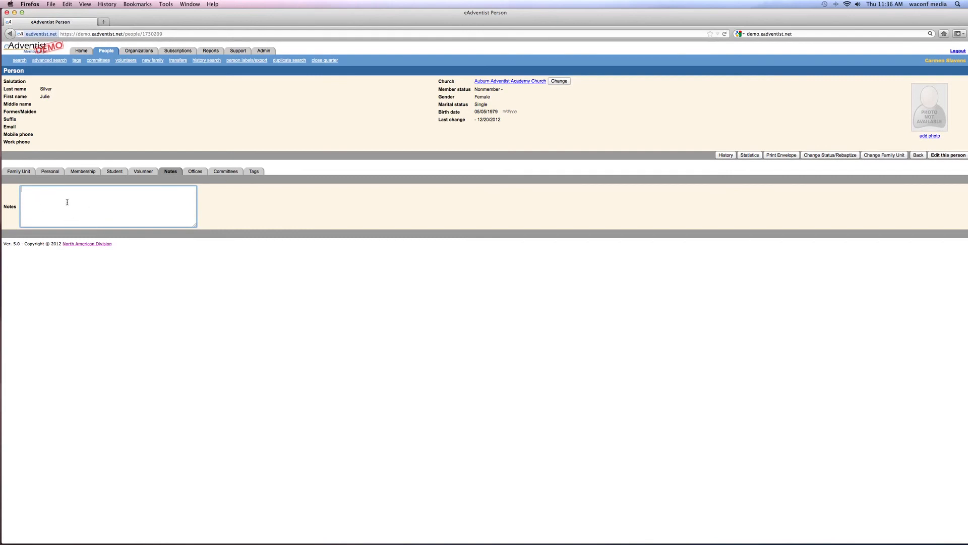
{"action": "left_click", "coordinate": [194, 172]}
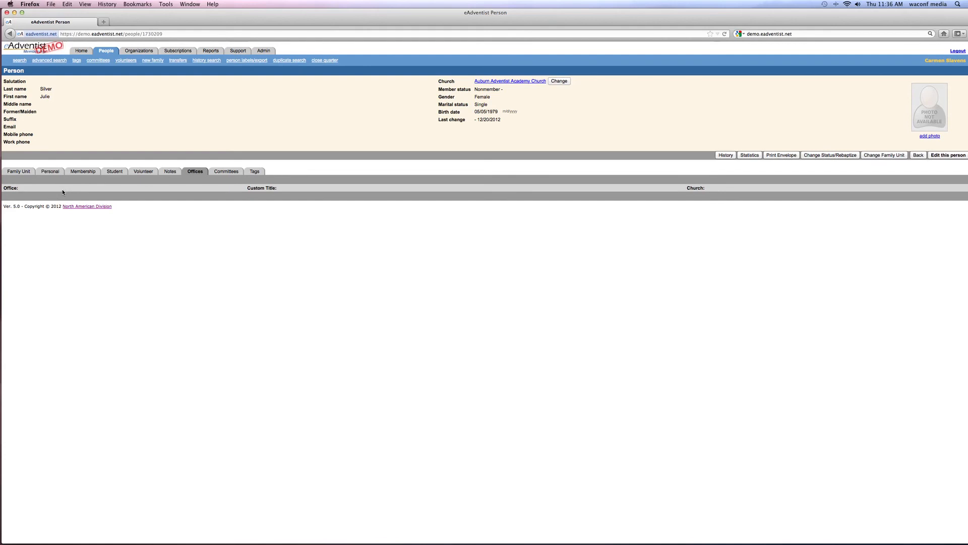
{"action": "left_click", "coordinate": [227, 172]}
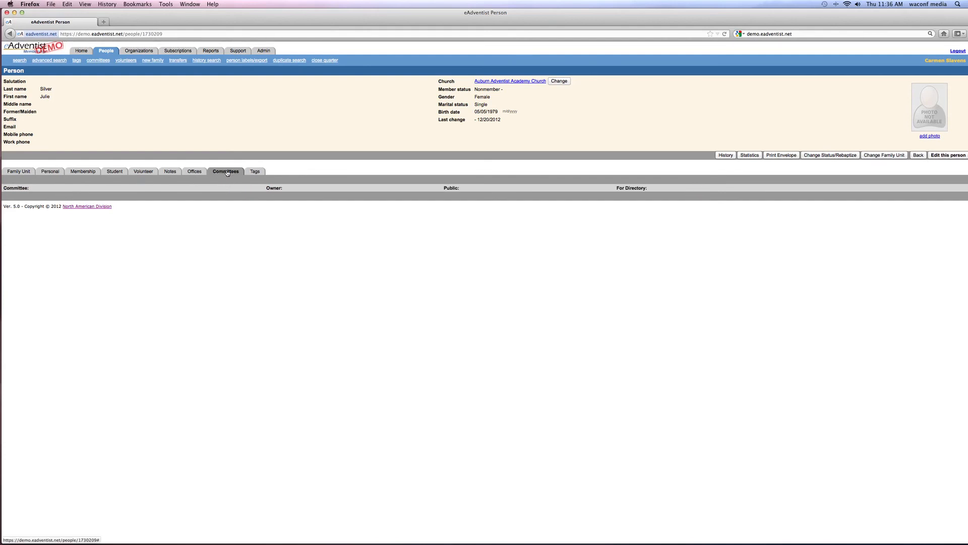
{"action": "left_click", "coordinate": [254, 171]}
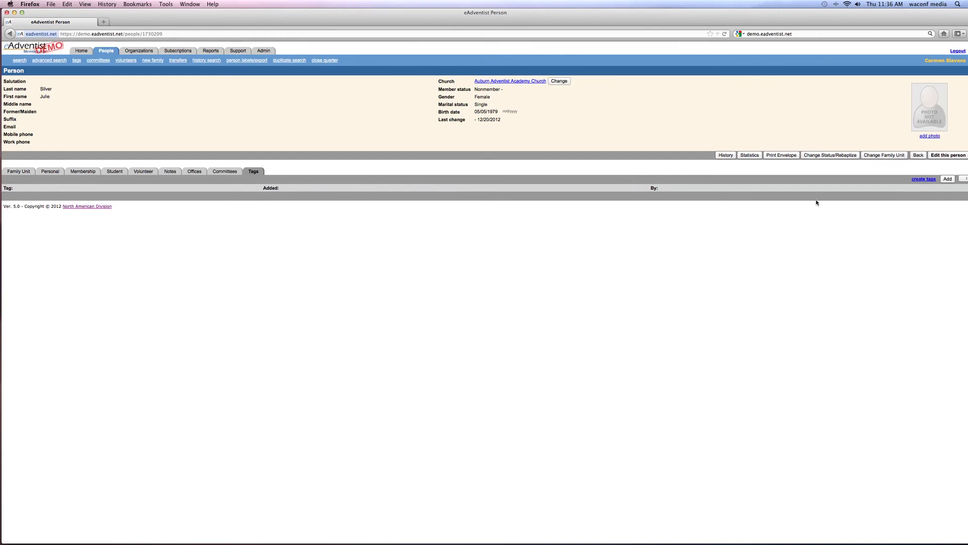
{"action": "left_click", "coordinate": [15, 172]}
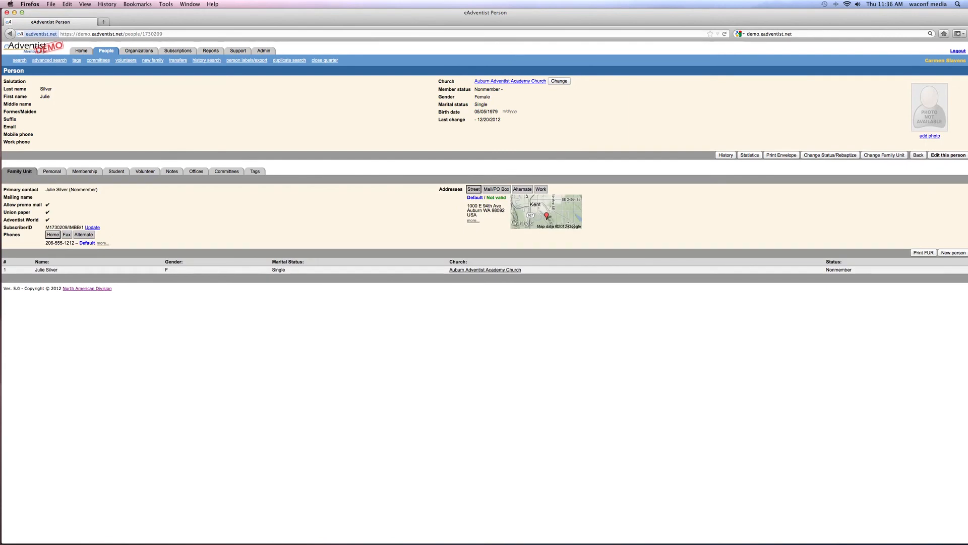